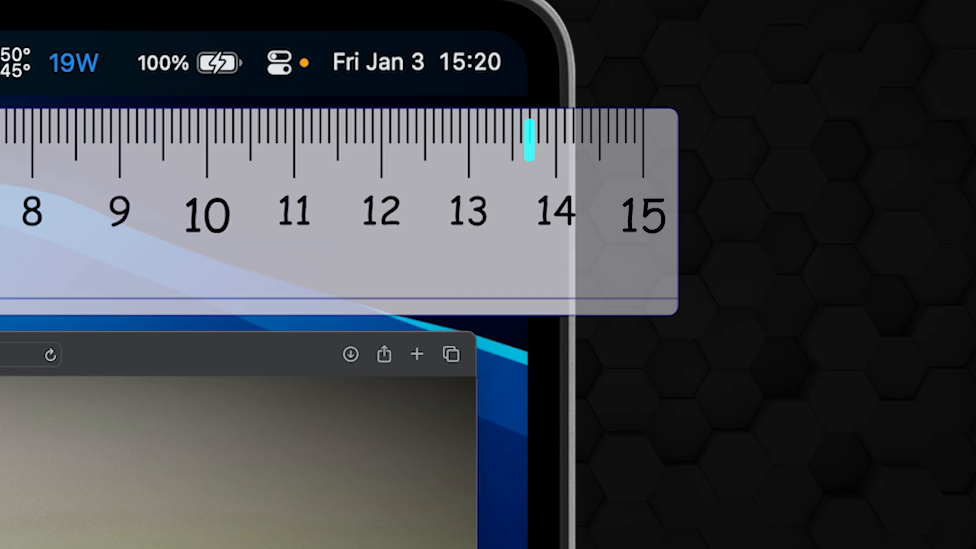
- Glance at the clipboard history, hidden icons, Notification Center, Control Center and the sound menu
{"action": "left_click", "coordinate": [292, 93]}
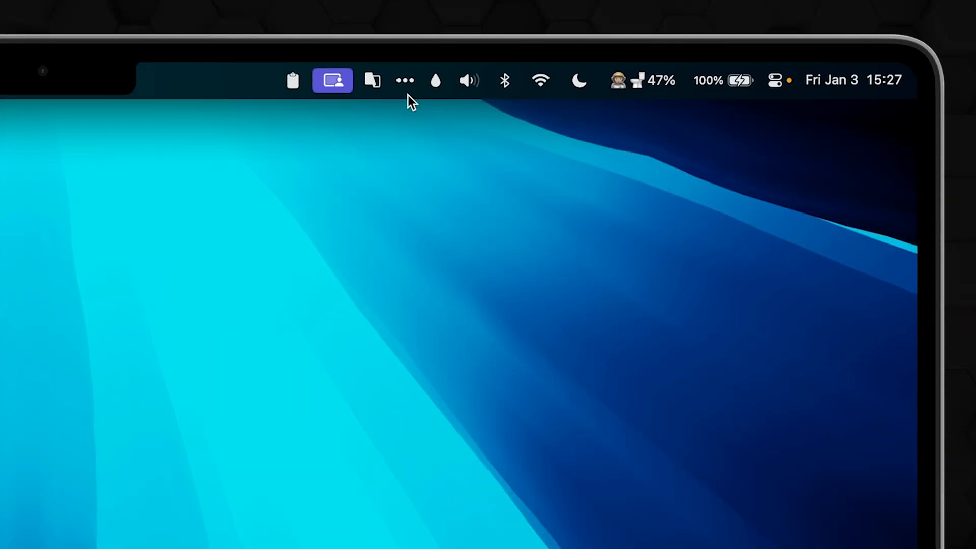
{"action": "left_click", "coordinate": [349, 119]}
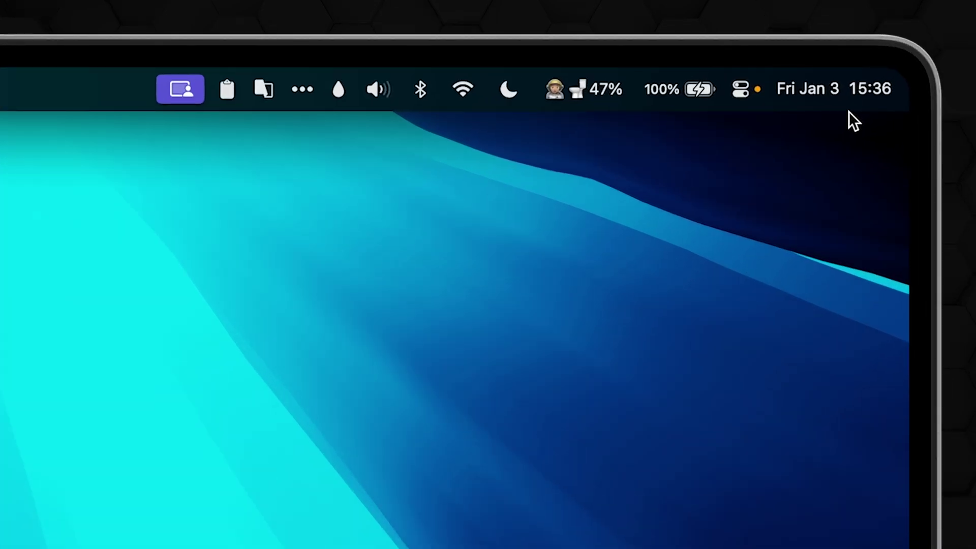
{"action": "left_click", "coordinate": [836, 89]}
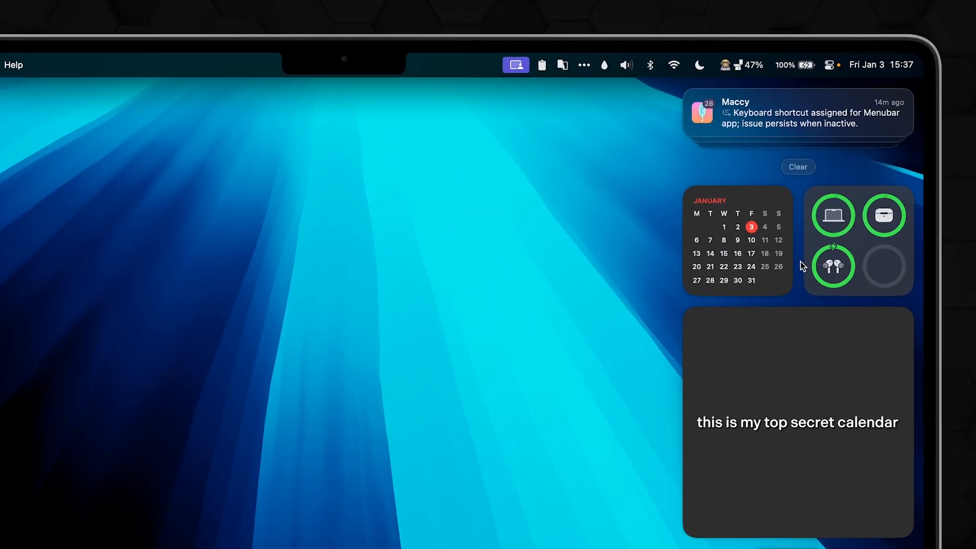
{"action": "left_click", "coordinate": [826, 65]}
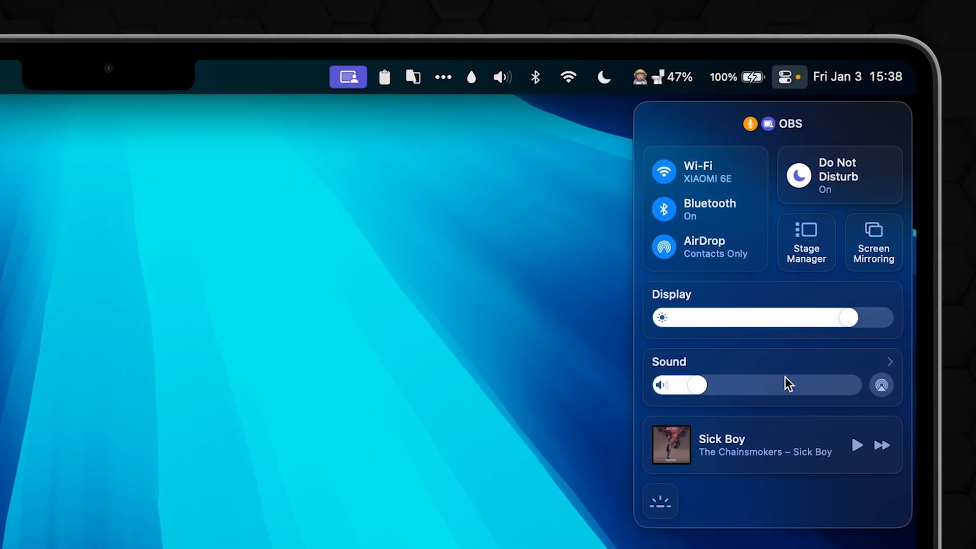
{"action": "left_click", "coordinate": [496, 79]}
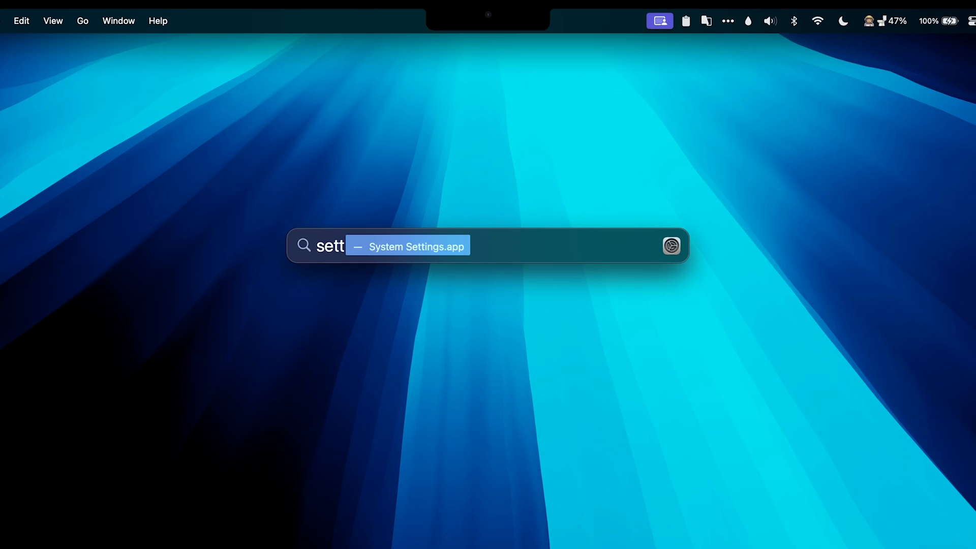
- Launch System Settings and change the Battery item's menu bar visibility under Control Center
{"action": "key", "text": "Return"}
{"action": "left_click", "coordinate": [299, 339]}
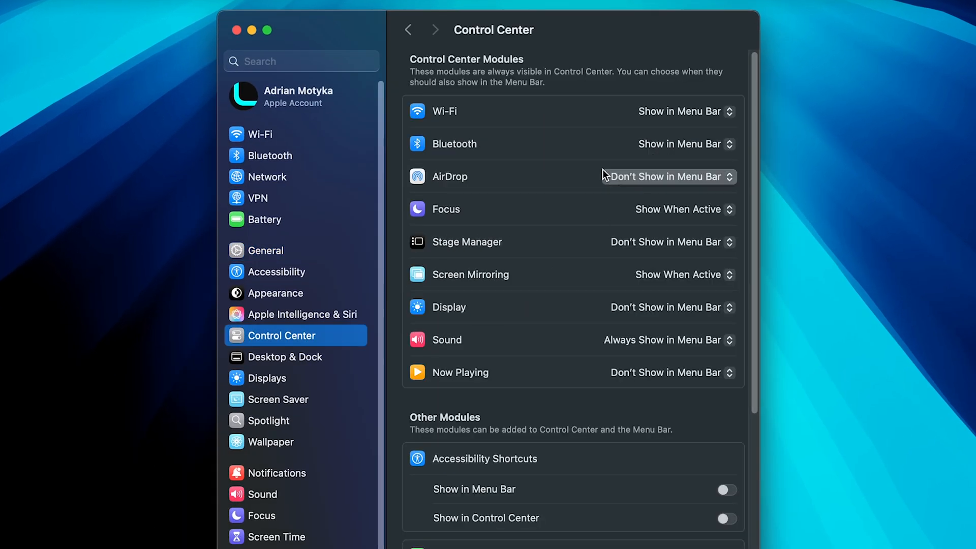
{"action": "scroll", "coordinate": [552, 244], "scroll_direction": "down", "scroll_amount": 5}
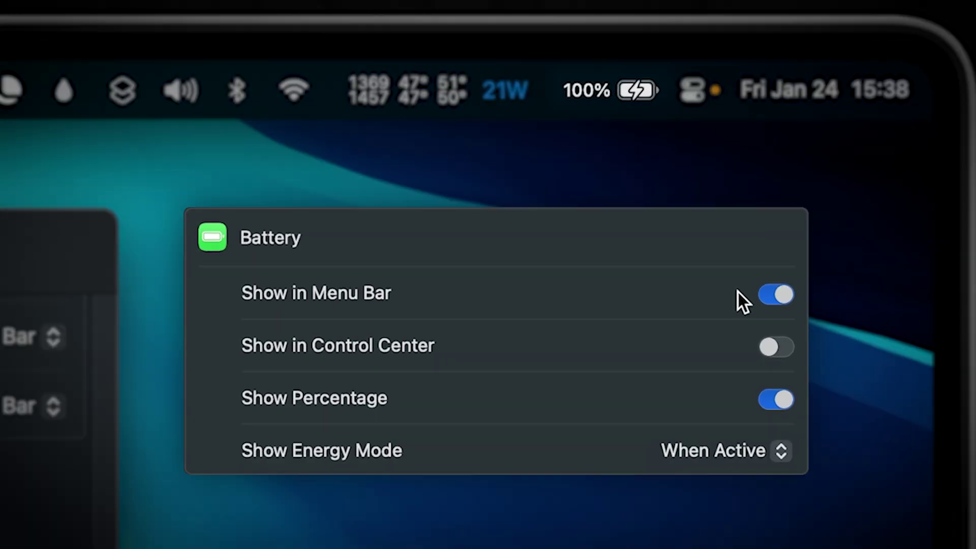
{"action": "left_click", "coordinate": [793, 292]}
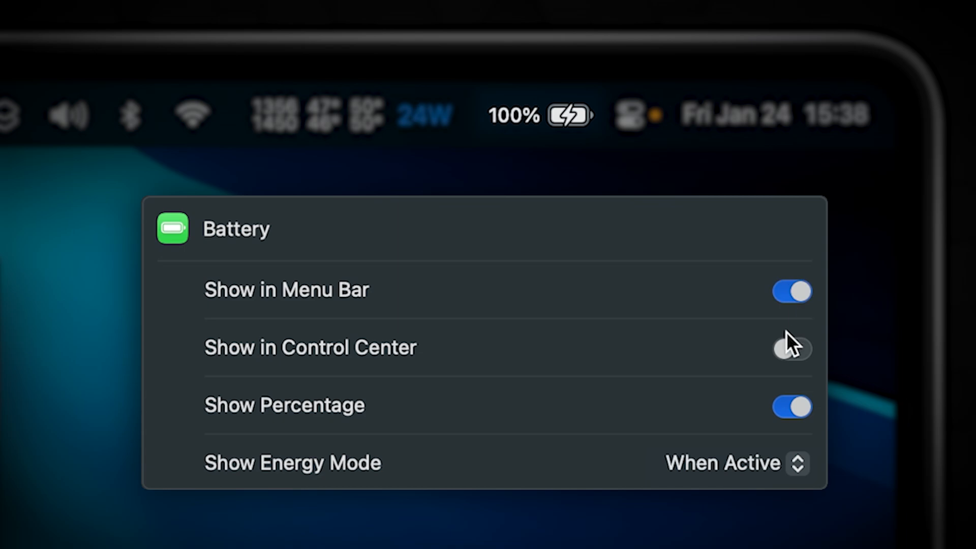
{"action": "scroll", "coordinate": [552, 305], "scroll_direction": "down", "scroll_amount": 5}
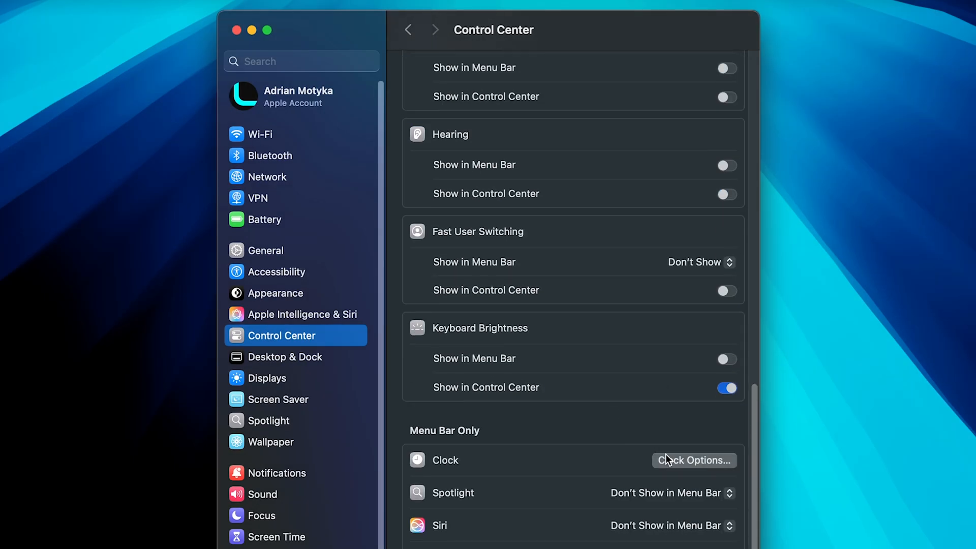
- Switch the menu bar clock to Analog in Clock Options, then check the battery status menu
{"action": "left_click", "coordinate": [725, 463]}
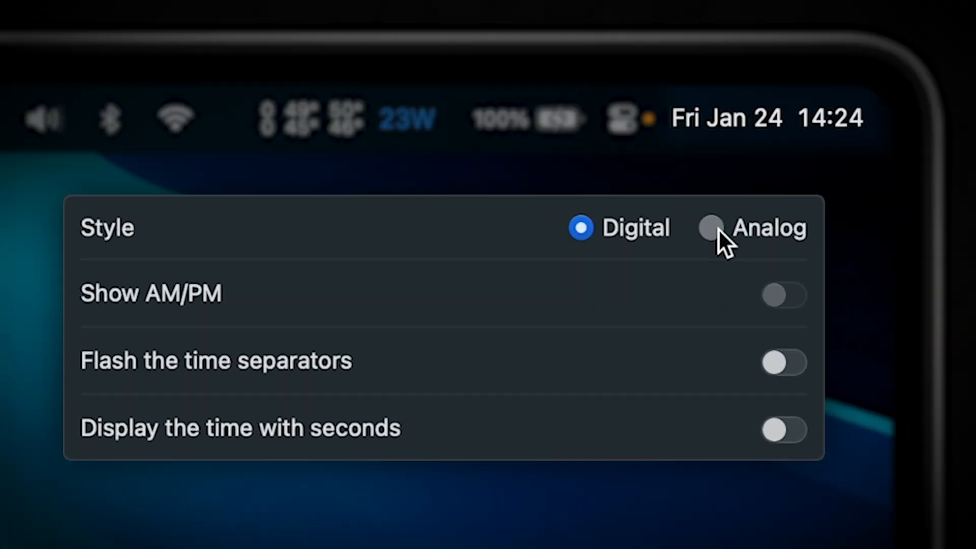
{"action": "left_click", "coordinate": [624, 216]}
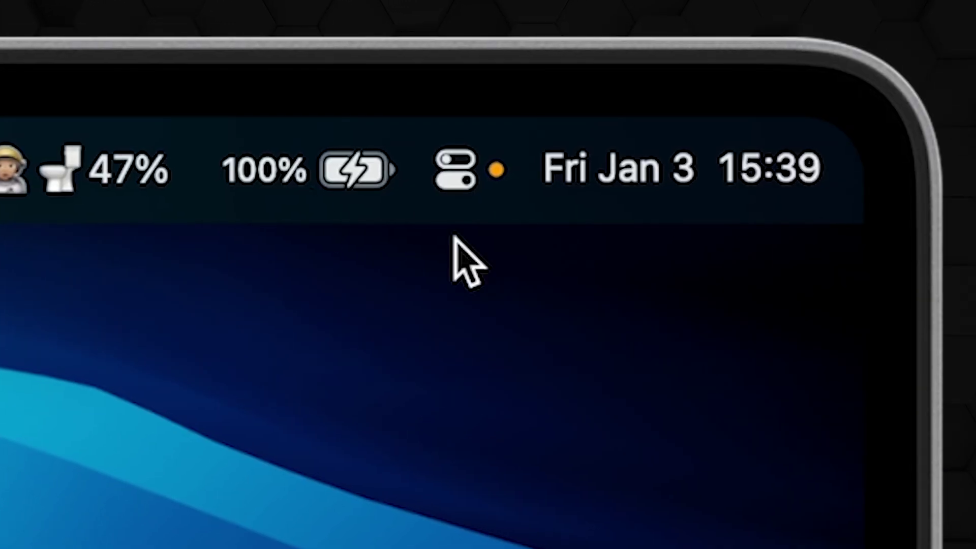
{"action": "left_click", "coordinate": [603, 106]}
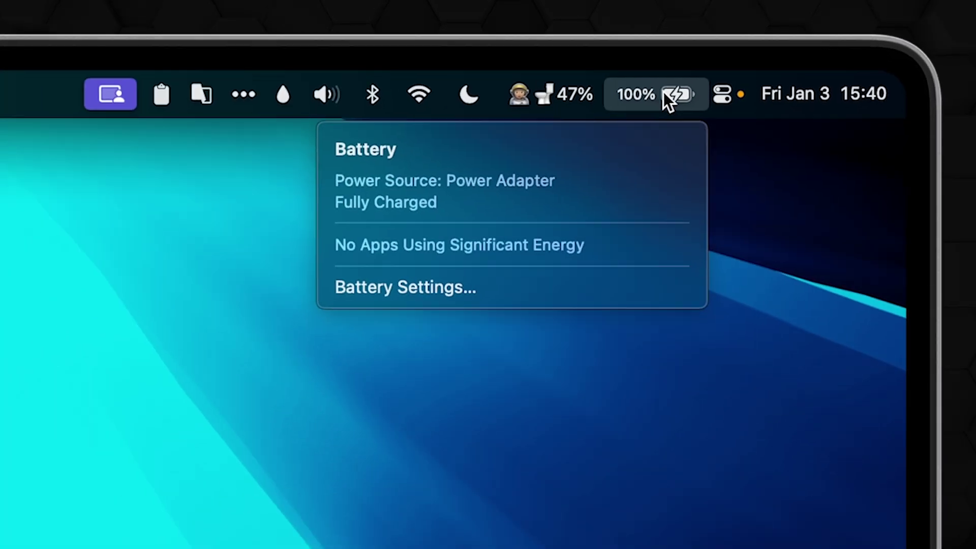
{"action": "left_click", "coordinate": [664, 92]}
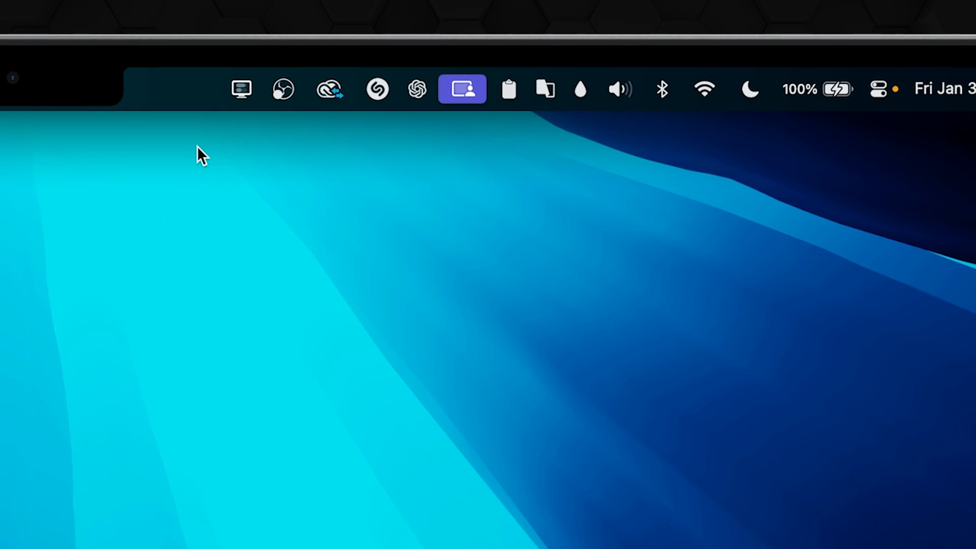
- Cmd-drag the monitor icon off the menu bar to remove it
{"action": "left_click_drag", "start_coordinate": [242, 90], "coordinate": [252, 269]}
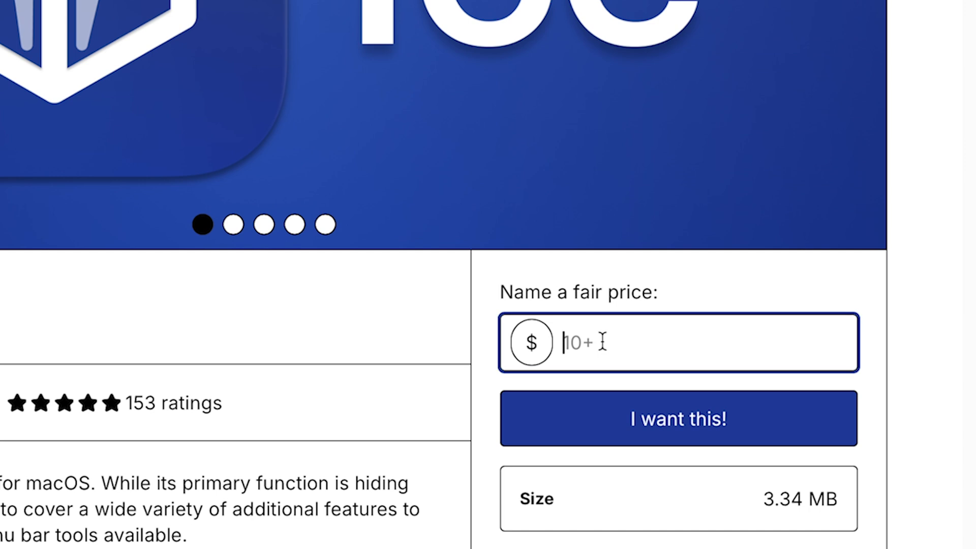
- Check out Ice on Gumroad with a 0 tip and complete the free purchase
{"action": "left_click", "coordinate": [655, 423]}
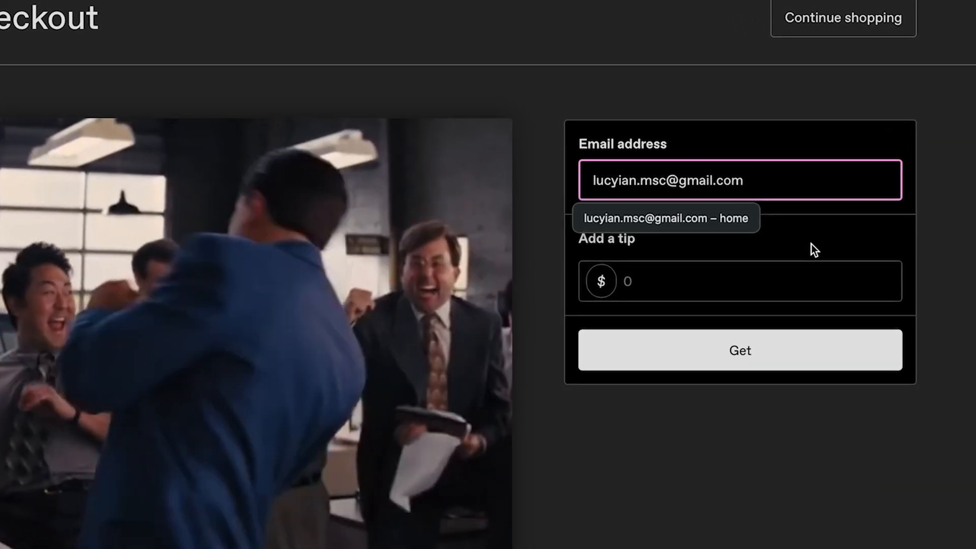
{"action": "left_click", "coordinate": [797, 277]}
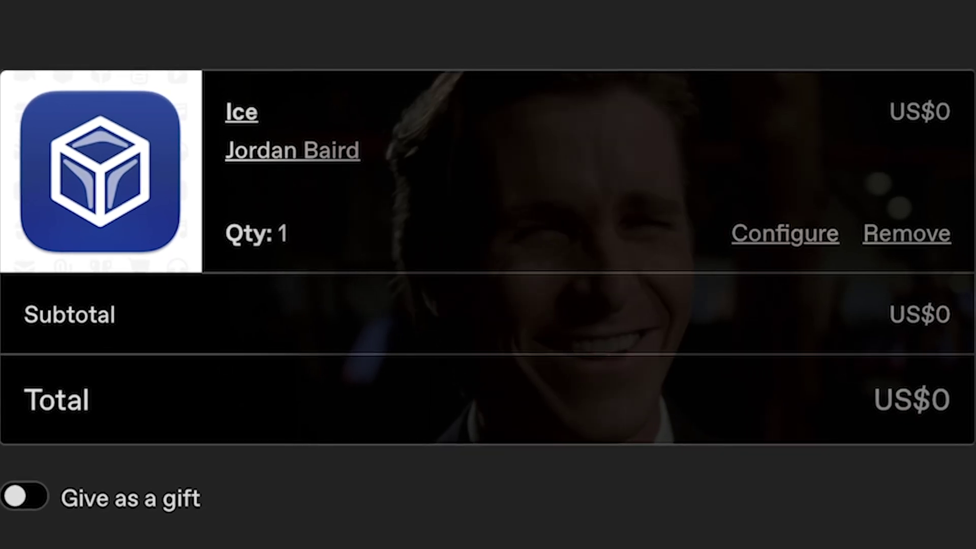
{"action": "left_click", "coordinate": [551, 278]}
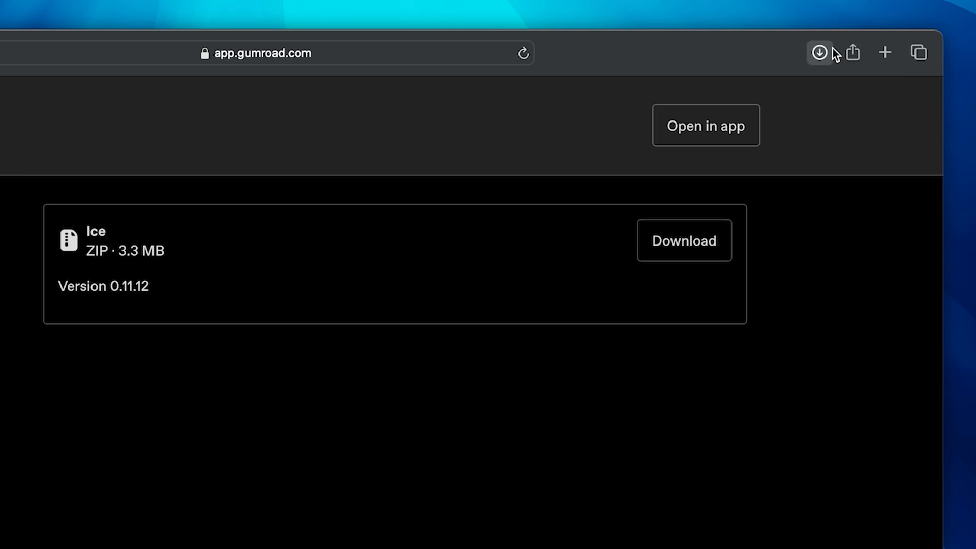
- Reveal the downloaded Ice.zip from Safari and drag Ice.app into Applications
{"action": "left_click", "coordinate": [820, 52]}
{"action": "left_click", "coordinate": [787, 136]}
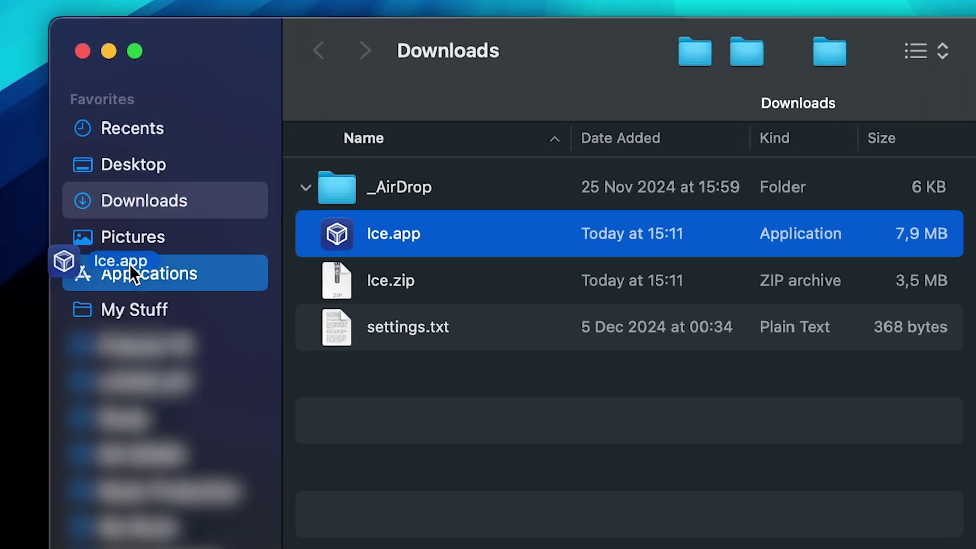
{"action": "left_click_drag", "start_coordinate": [130, 264], "coordinate": [126, 275]}
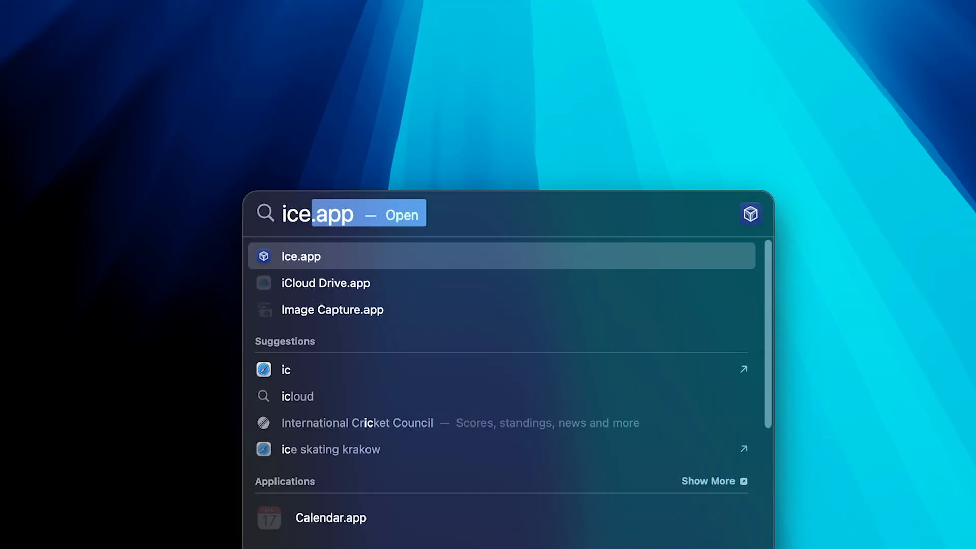
- Launch Ice from Spotlight and dismiss the row of hidden menu bar icons it shows
{"action": "key", "text": "Return"}
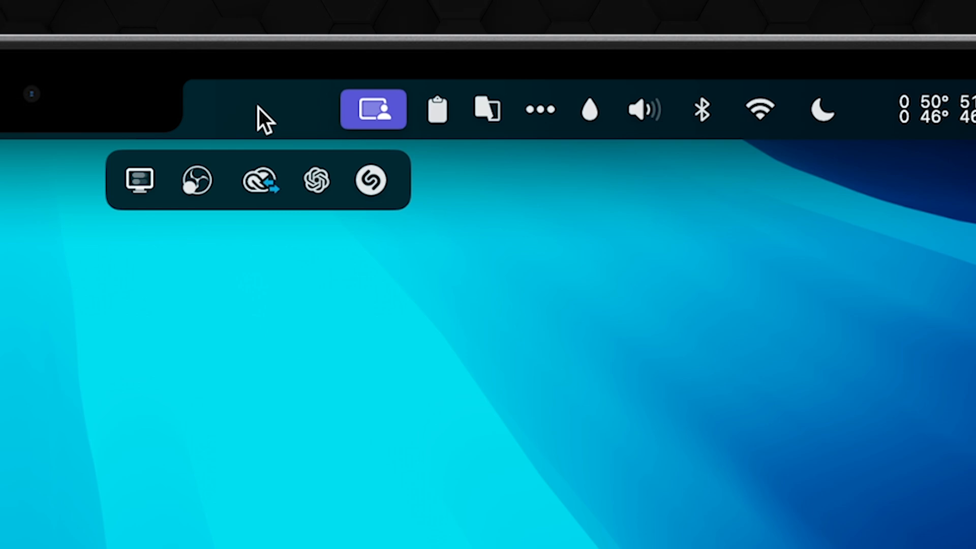
{"action": "left_click", "coordinate": [545, 251]}
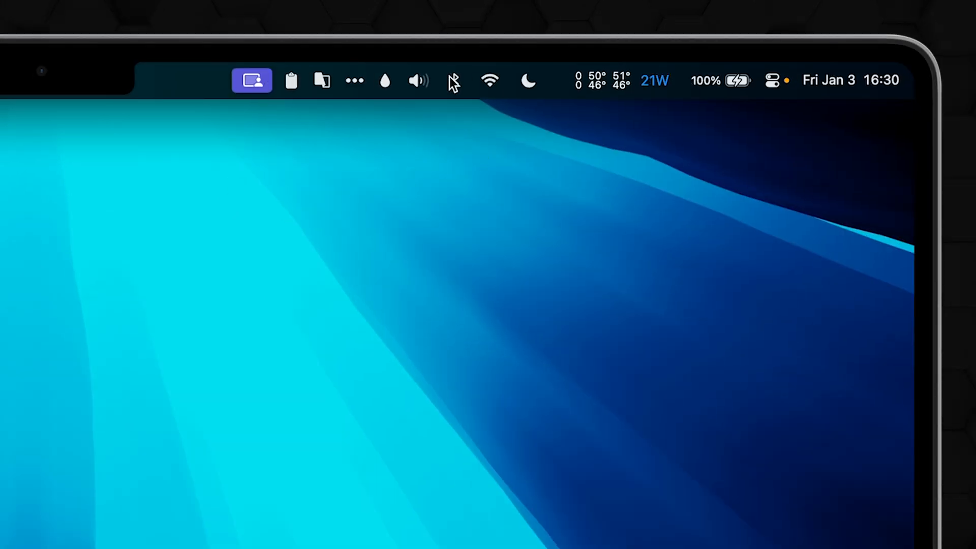
- Show the hidden icons and set ChatGPT to appear 'Only in Menu Bar'
{"action": "left_click", "coordinate": [178, 73]}
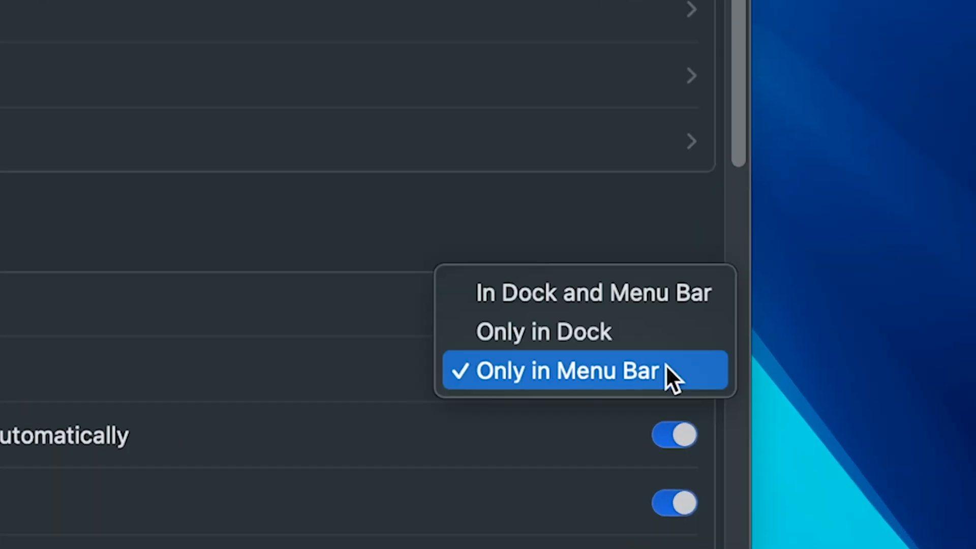
{"action": "left_click", "coordinate": [607, 373]}
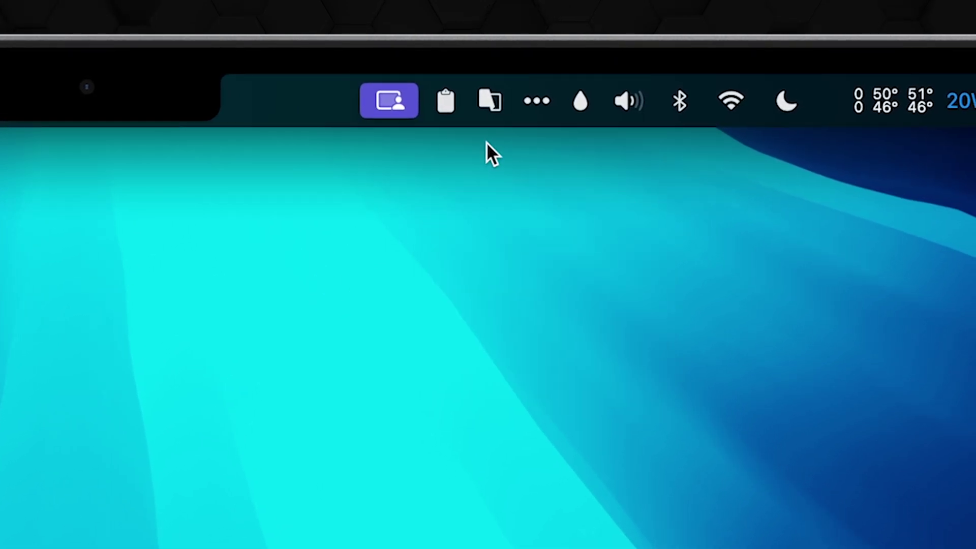
- Reach Ice Settings' Menu Bar Layout page and reveal the hidden menu bar items
{"action": "left_click", "coordinate": [537, 100]}
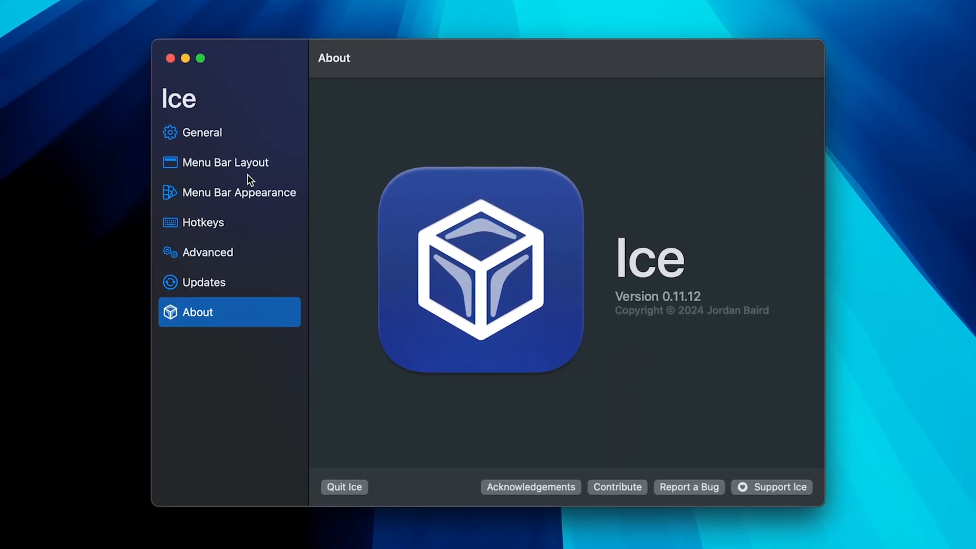
{"action": "left_click", "coordinate": [218, 166]}
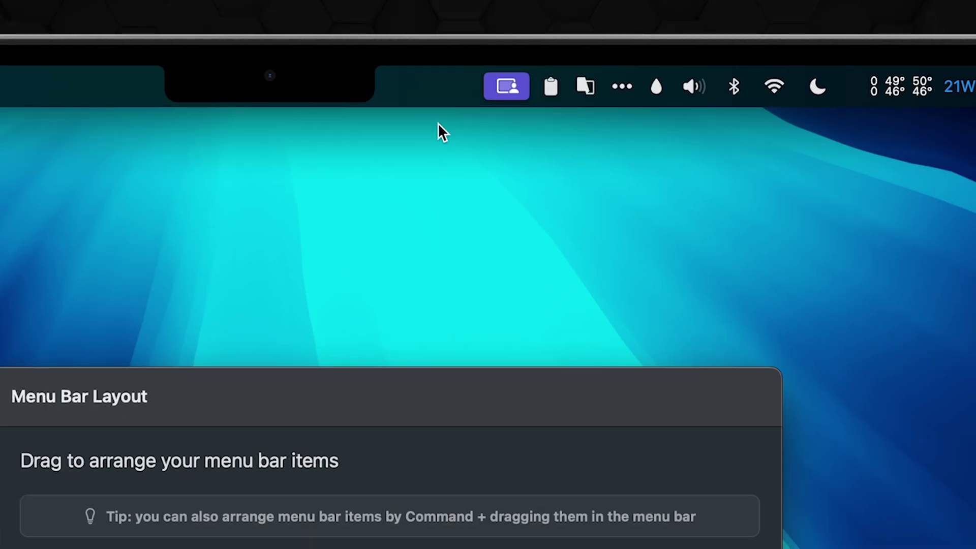
{"action": "left_click", "coordinate": [433, 89]}
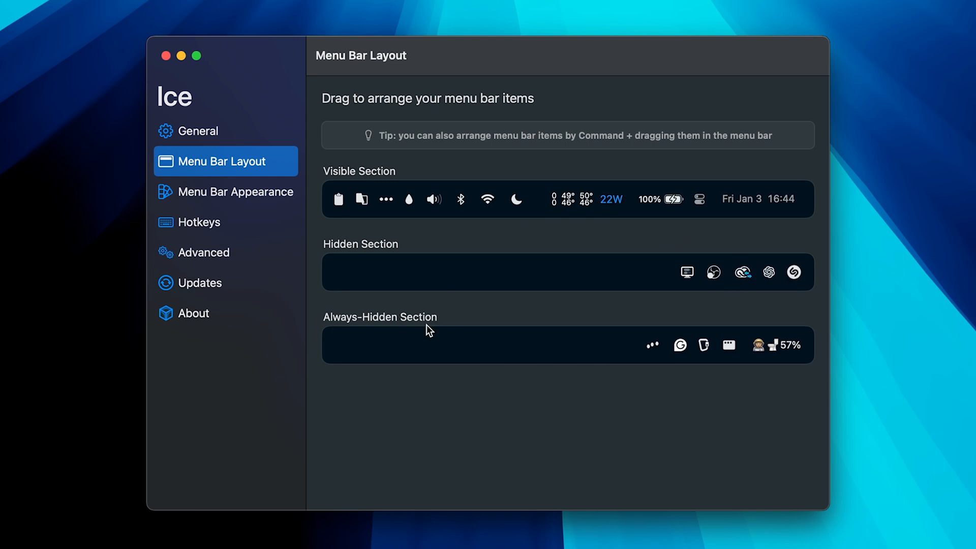
- Check Advanced settings, return to Menu Bar Layout and reveal the always-hidden items
{"action": "left_click", "coordinate": [214, 253]}
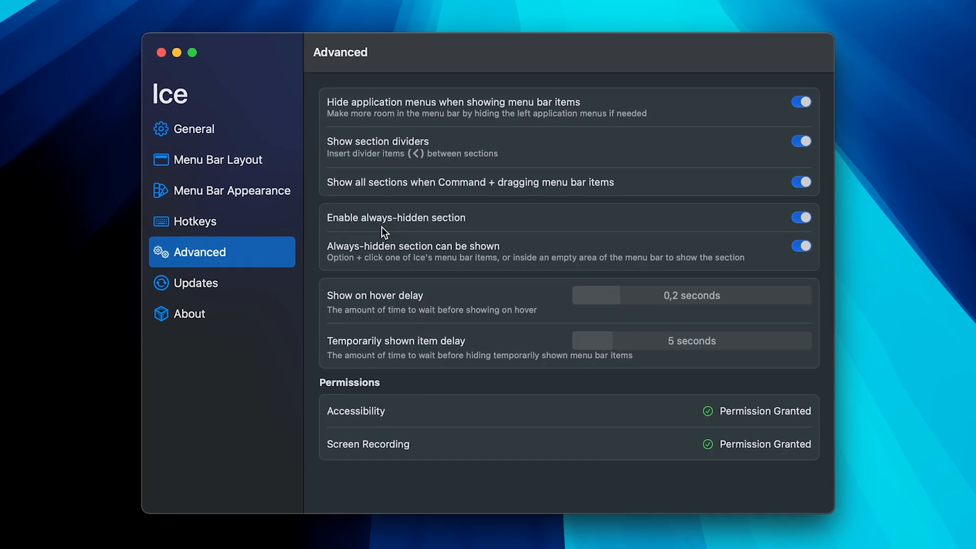
{"action": "left_click", "coordinate": [278, 156]}
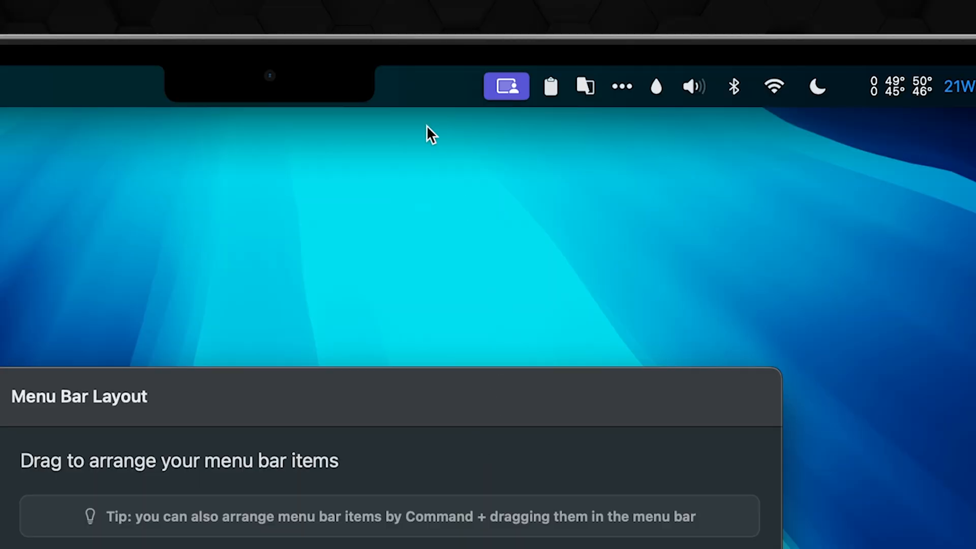
{"action": "left_click", "coordinate": [424, 86], "text": "alt"}
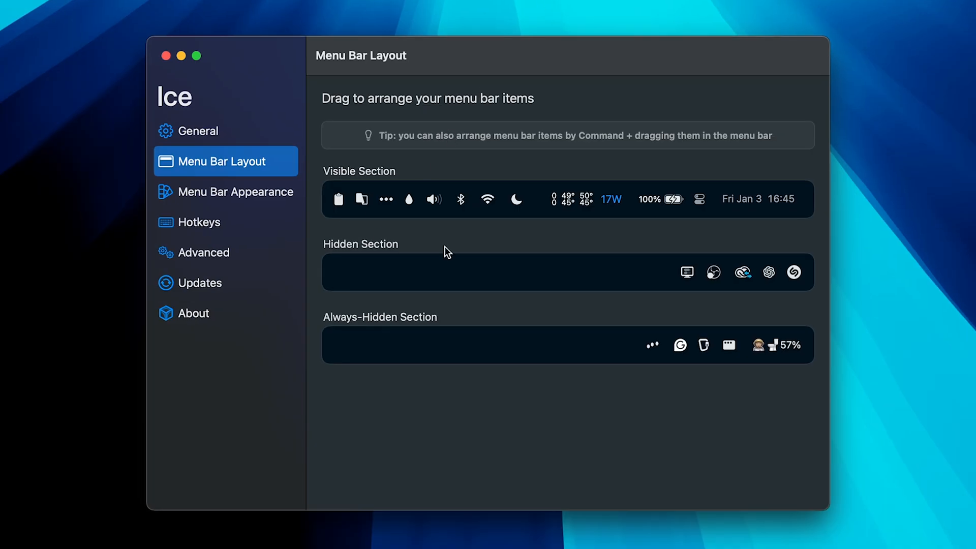
- In General, toggle Show Ice icon and pick a Custom menu bar icon for Ice
{"action": "left_click", "coordinate": [226, 136]}
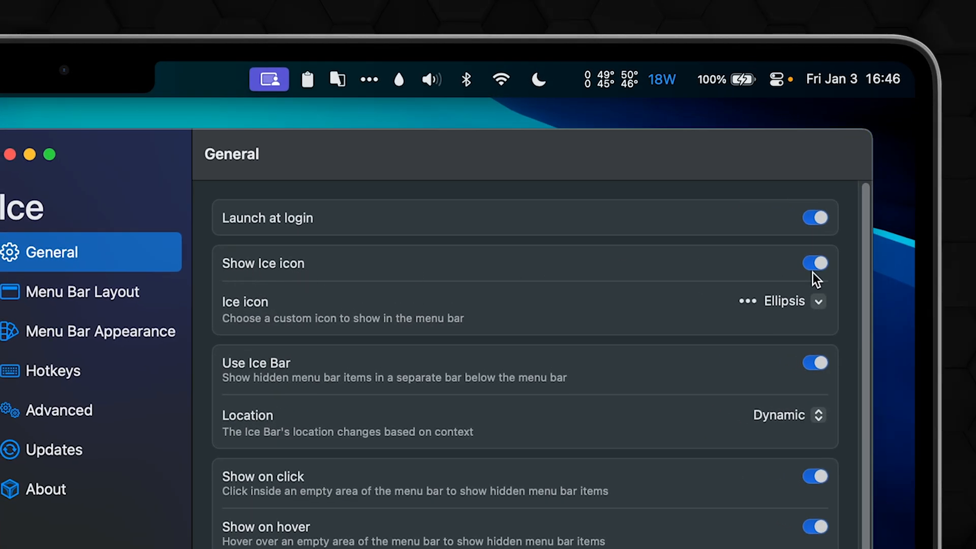
{"action": "left_click", "coordinate": [816, 264]}
{"action": "left_click", "coordinate": [818, 301]}
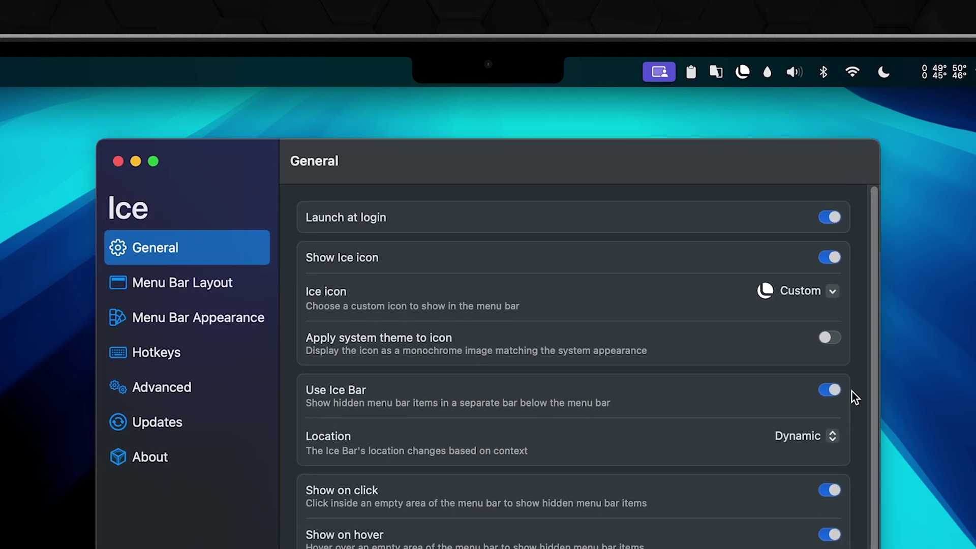
- Toggle Use Ice Bar off and back on, keeping its location set to Dynamic
{"action": "left_click", "coordinate": [833, 397]}
{"action": "mouse_move", "coordinate": [579, 73]}
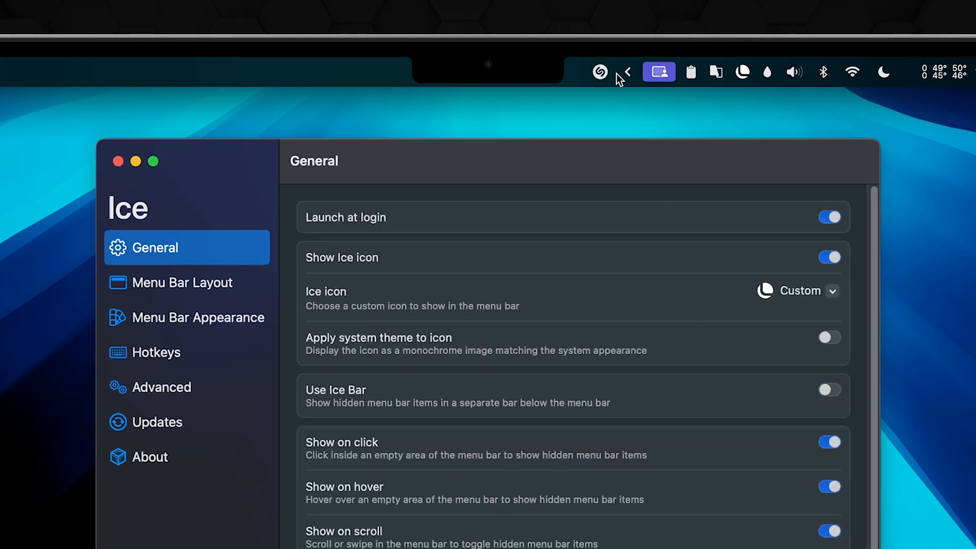
{"action": "left_click", "coordinate": [825, 390]}
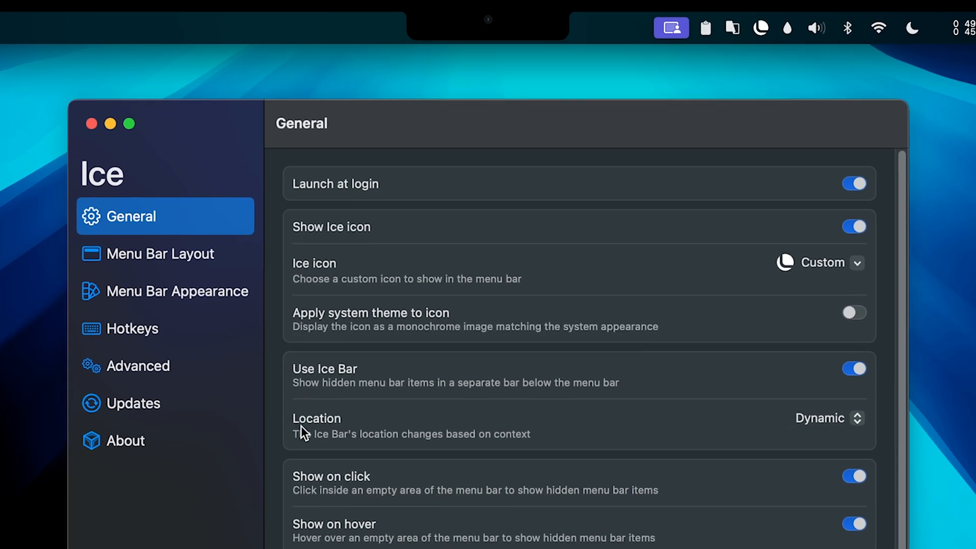
{"action": "left_click", "coordinate": [813, 429]}
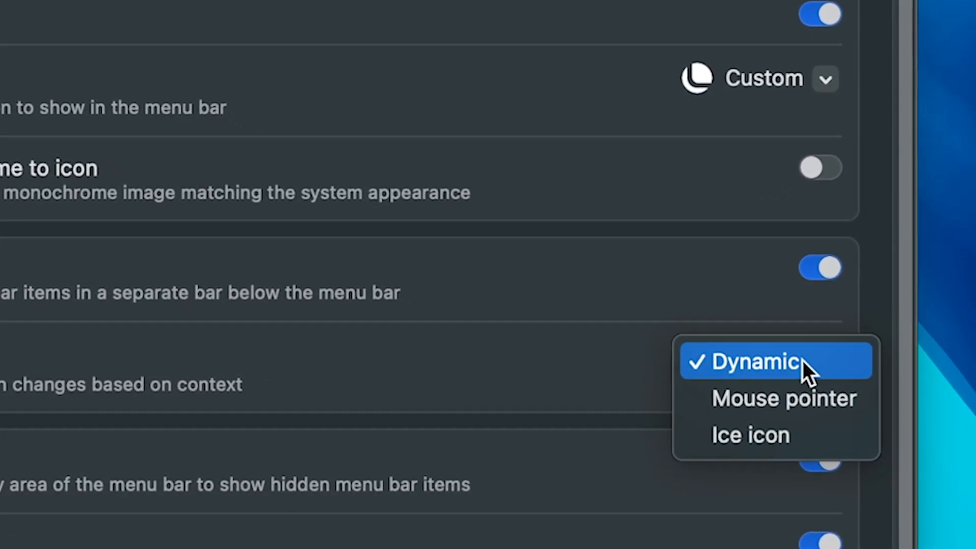
{"action": "left_click", "coordinate": [803, 360]}
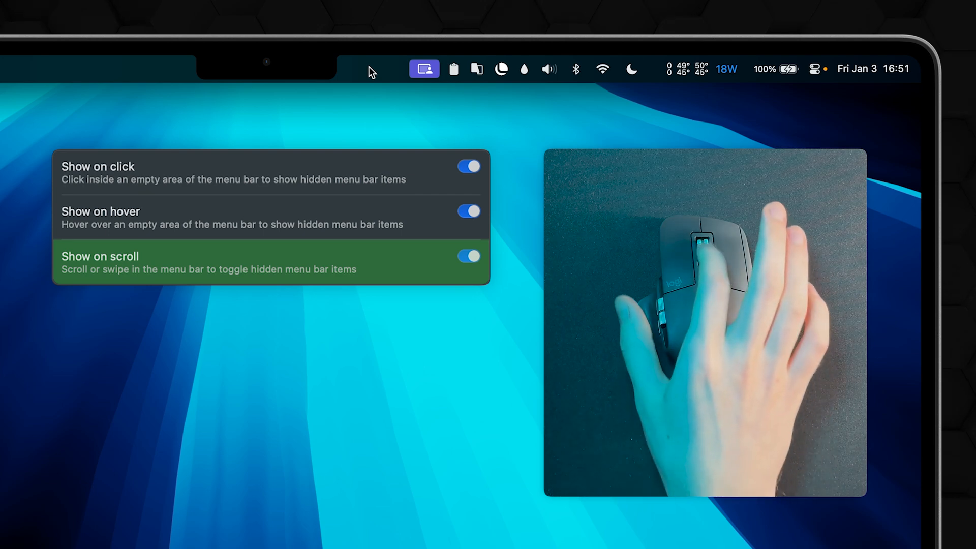
{"action": "scroll", "coordinate": [369, 66], "scroll_direction": "down", "scroll_amount": 1}
{"action": "scroll", "coordinate": [369, 66], "scroll_direction": "down", "scroll_amount": 1}
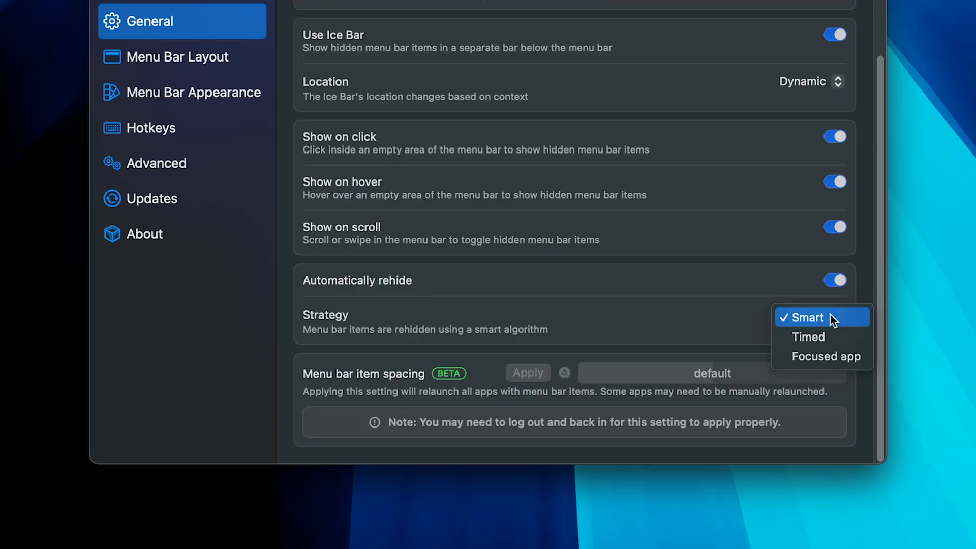
{"action": "left_click", "coordinate": [829, 319]}
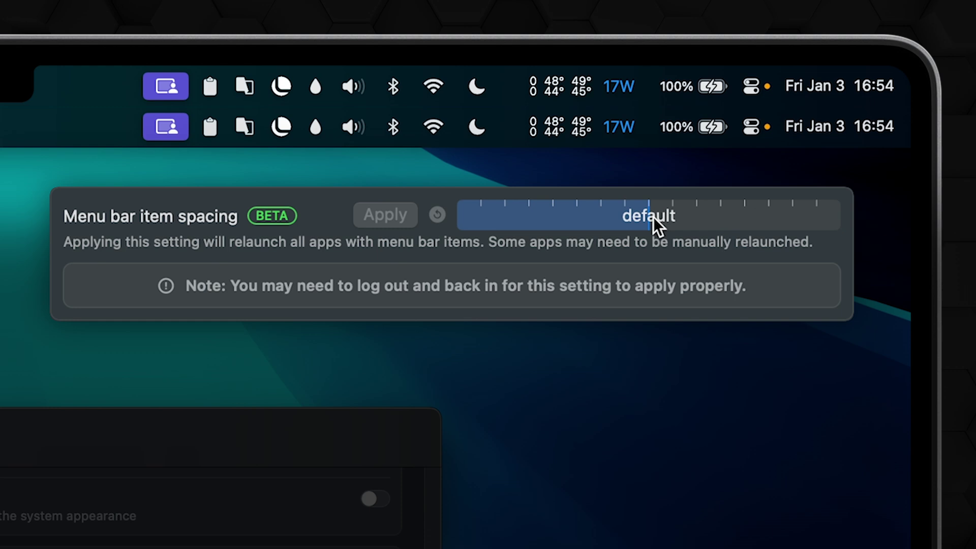
- Set the menu bar item spacing to 10 and apply it
{"action": "left_click_drag", "start_coordinate": [654, 216], "coordinate": [745, 218]}
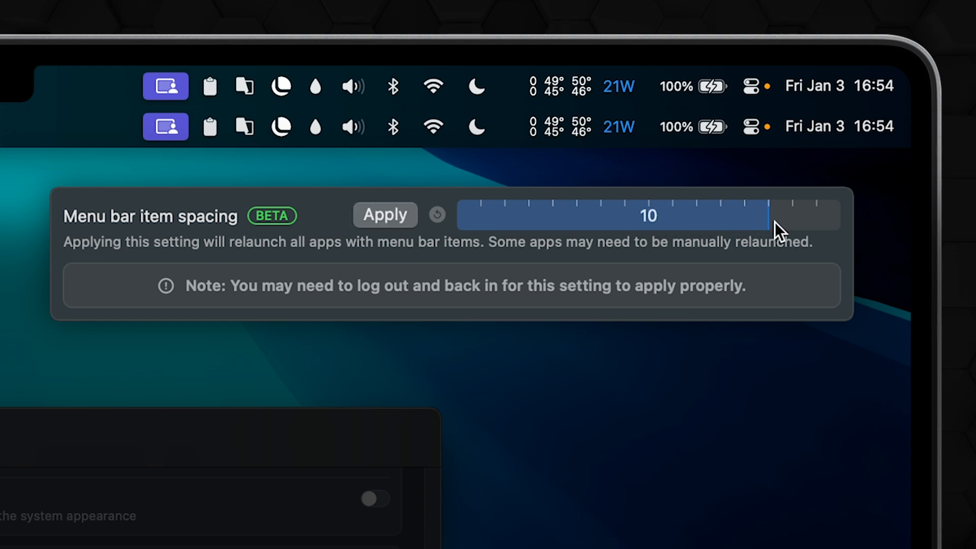
{"action": "left_click", "coordinate": [404, 213]}
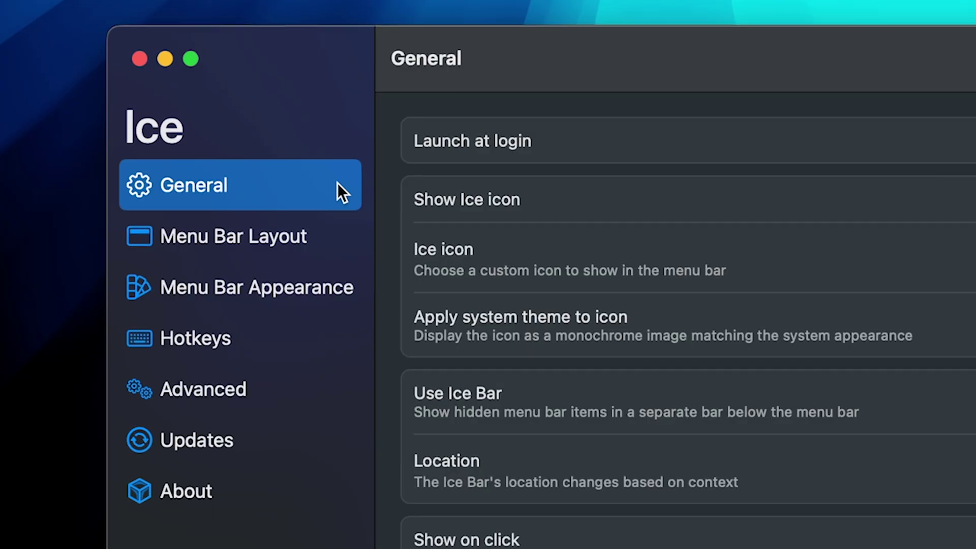
- In Menu Bar Appearance, try the Split shape kind, then set the shape back to None
{"action": "left_click", "coordinate": [341, 234]}
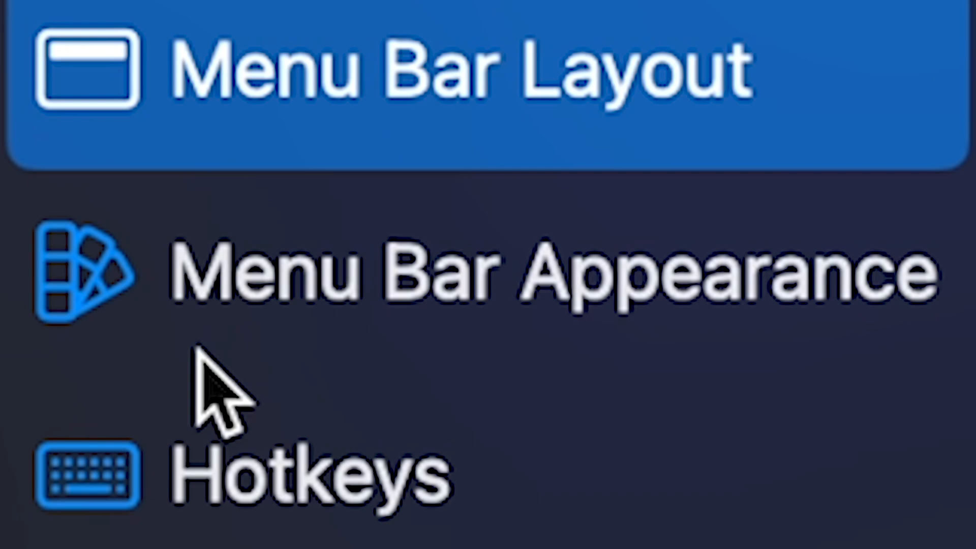
{"action": "left_click", "coordinate": [201, 353]}
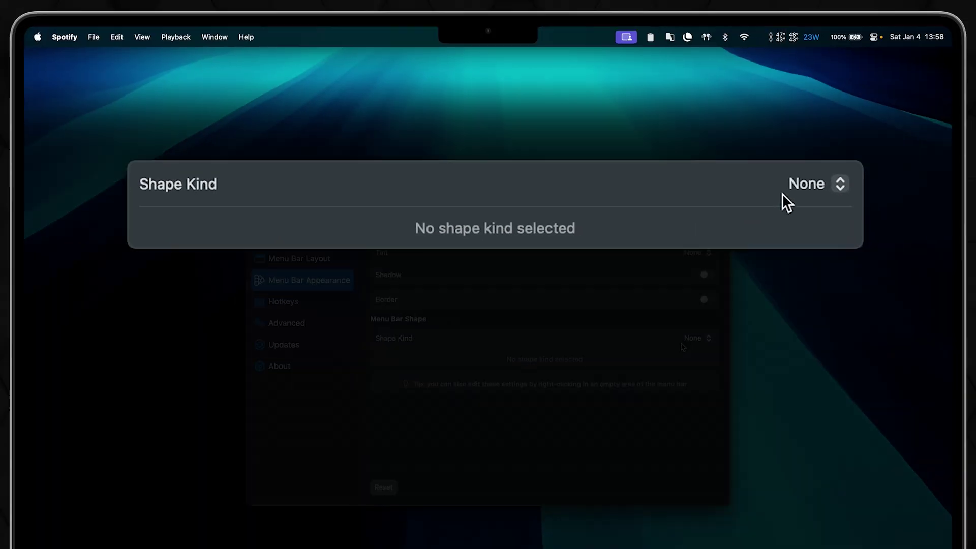
{"action": "left_click", "coordinate": [782, 193]}
{"action": "left_click", "coordinate": [807, 226]}
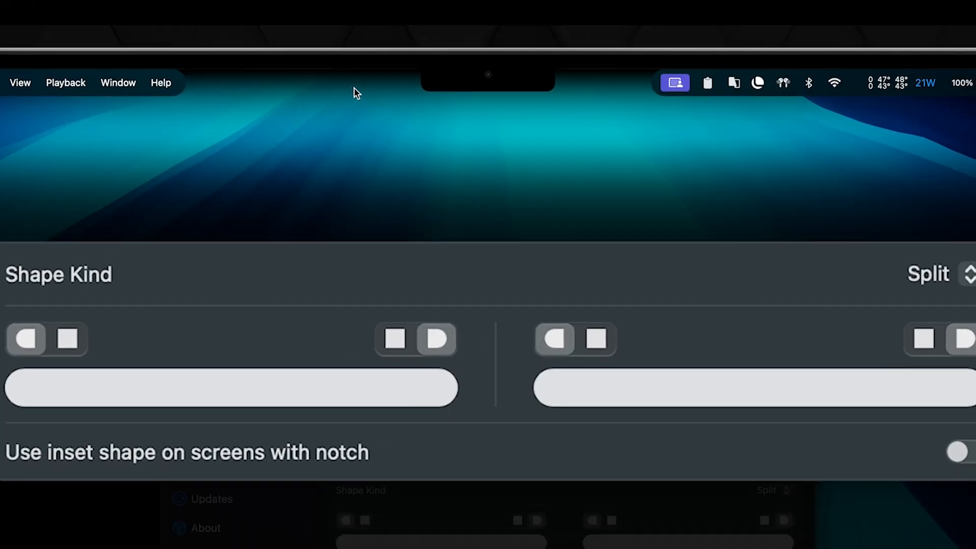
{"action": "left_click", "coordinate": [354, 88]}
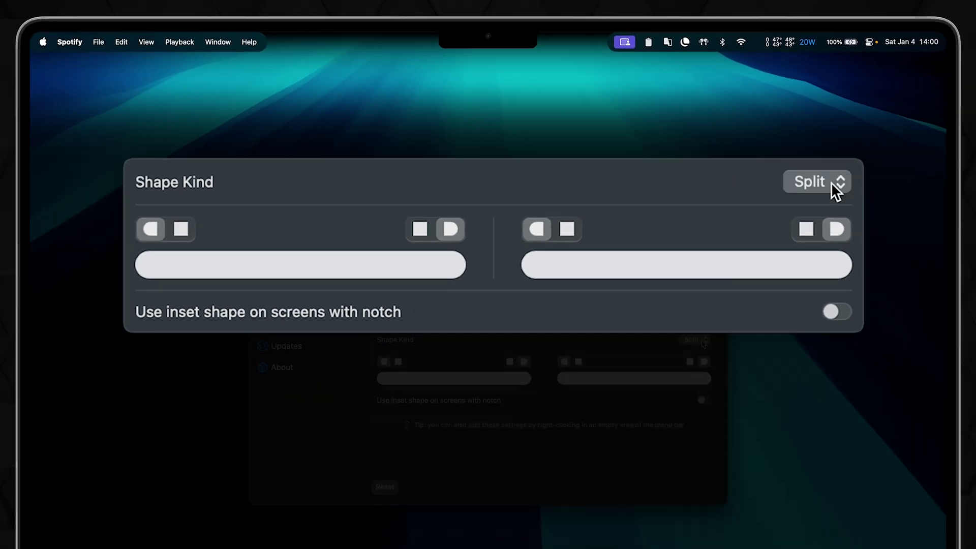
{"action": "left_click", "coordinate": [834, 183]}
{"action": "left_click", "coordinate": [823, 135]}
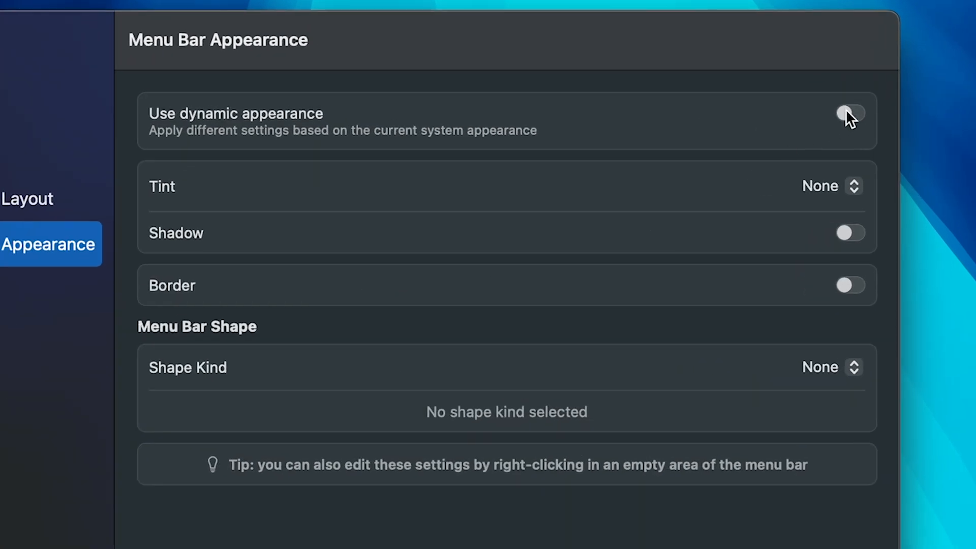
- Enable Use dynamic appearance for separate light and dark menu bar looks
{"action": "left_click", "coordinate": [819, 92]}
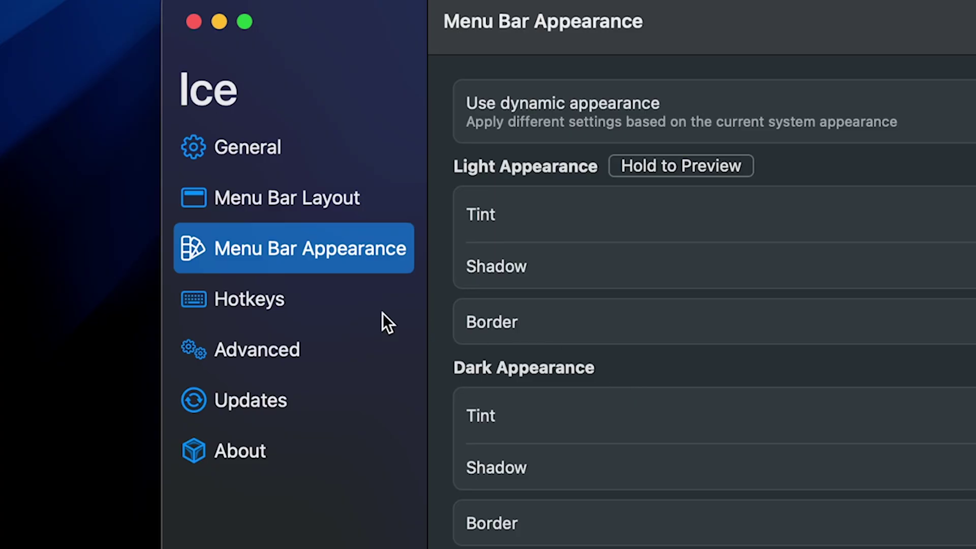
{"action": "left_click", "coordinate": [383, 314]}
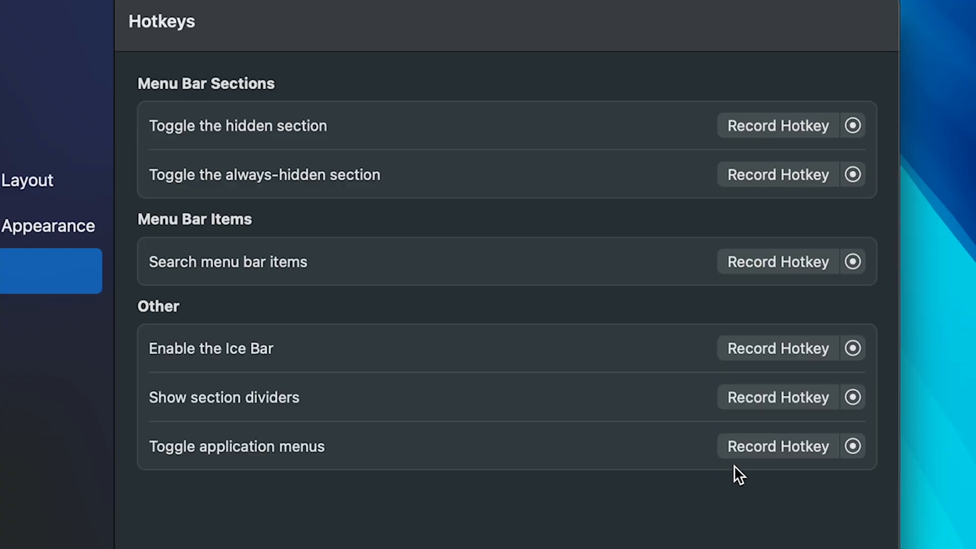
- Record ⇧⌘I as the hotkey for searching menu bar items
{"action": "left_click", "coordinate": [778, 261]}
{"action": "key", "text": "shift+super+i"}
{"action": "key", "text": "shift+super+i"}
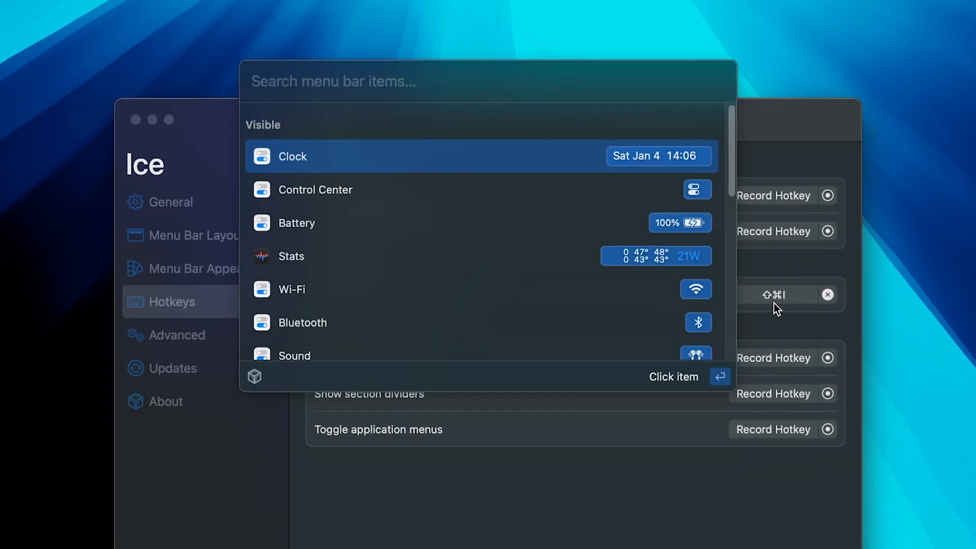
{"action": "type", "text": "sound"}
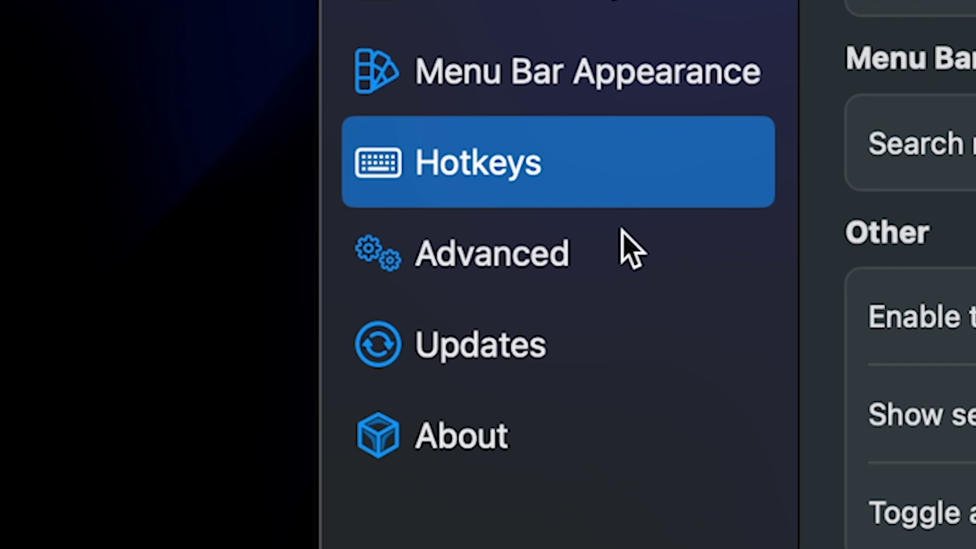
{"action": "left_click", "coordinate": [629, 256]}
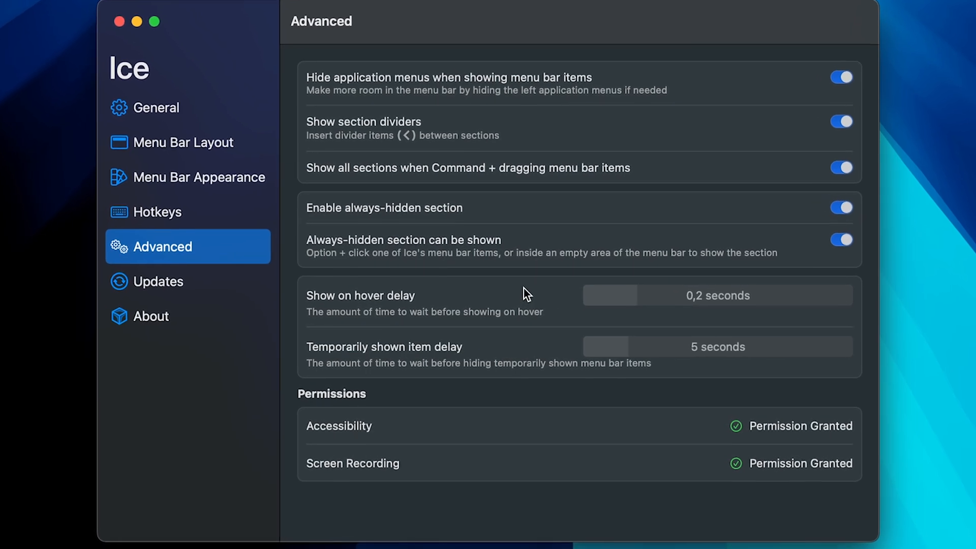
- Lengthen the Show on hover delay and move the ChatGPT item into the visible menu bar
{"action": "left_click_drag", "start_coordinate": [638, 299], "coordinate": [783, 302]}
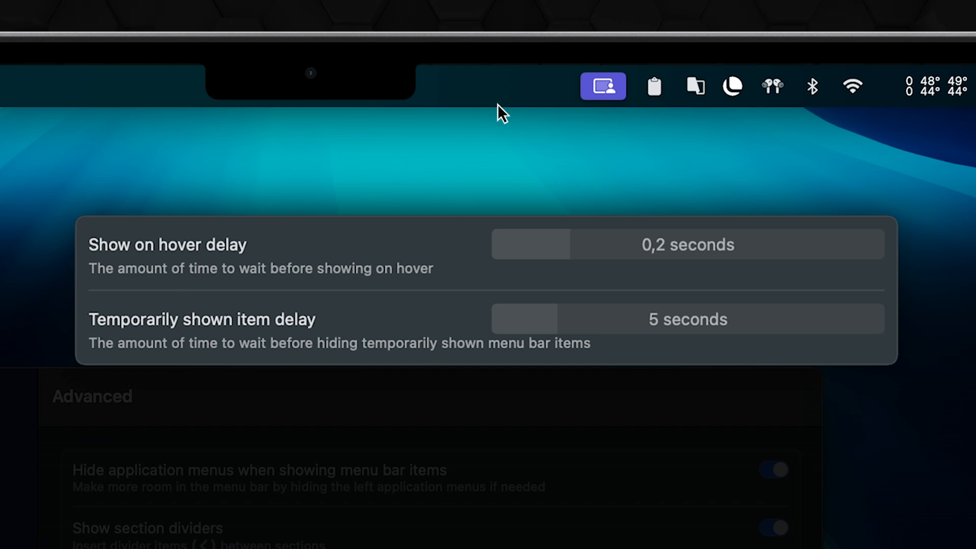
{"action": "left_click_drag", "start_coordinate": [541, 135], "coordinate": [558, 87]}
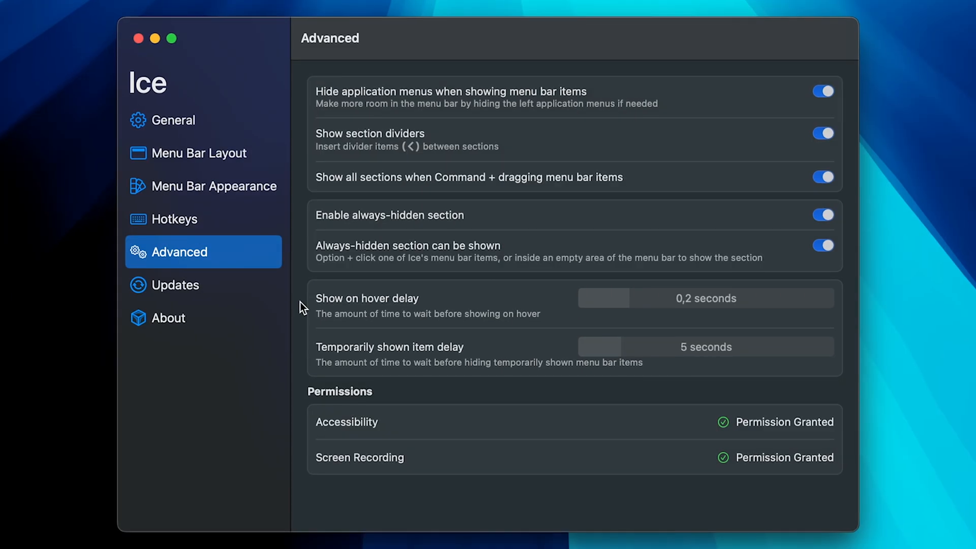
{"action": "left_click", "coordinate": [223, 316]}
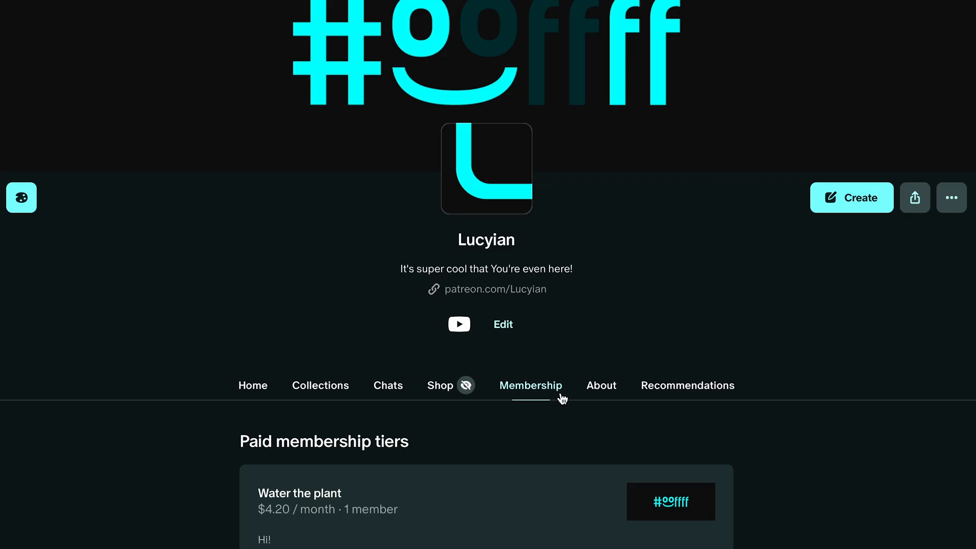
- Highlight the Water the plant tier's $4.20 monthly price on the Membership page
{"action": "left_click_drag", "start_coordinate": [258, 334], "coordinate": [291, 336]}
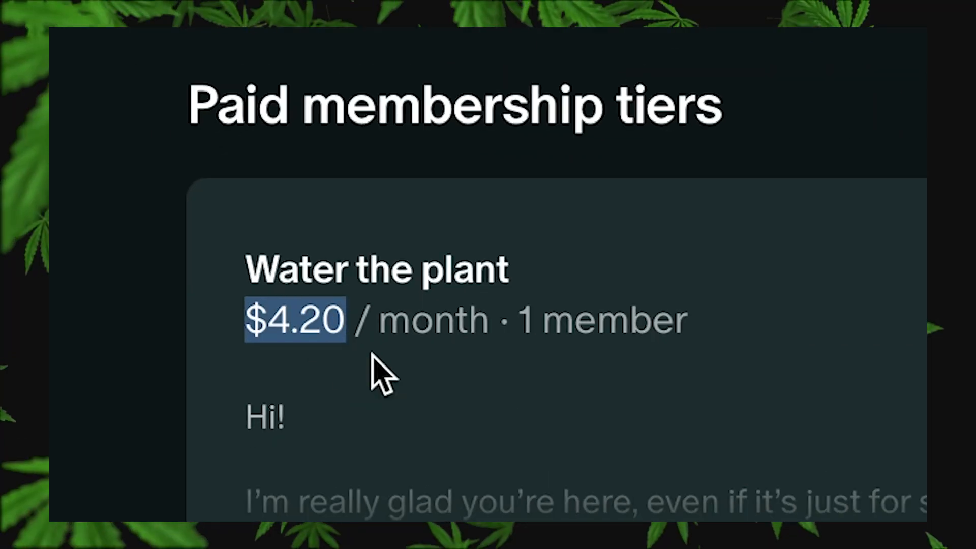